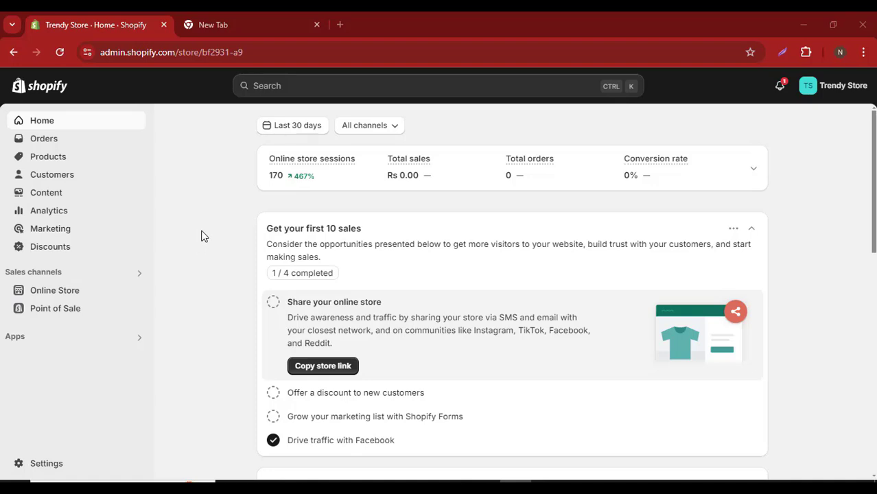
Go to the store's purchase orders and start creating a new purchase order
left_click(55, 164)
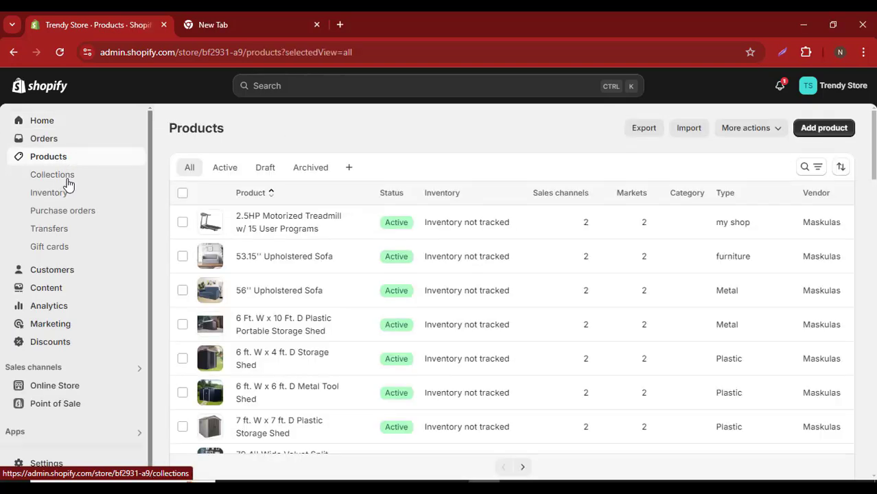
left_click(83, 218)
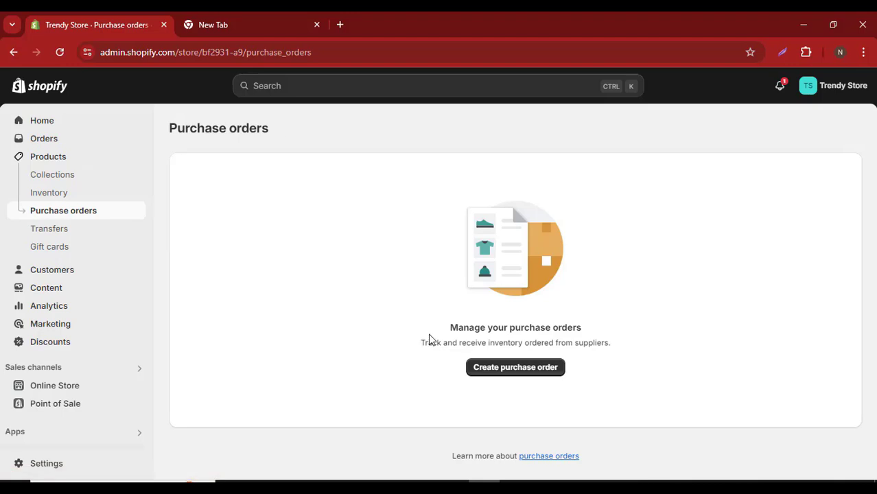
left_click_drag(450, 327, 582, 331)
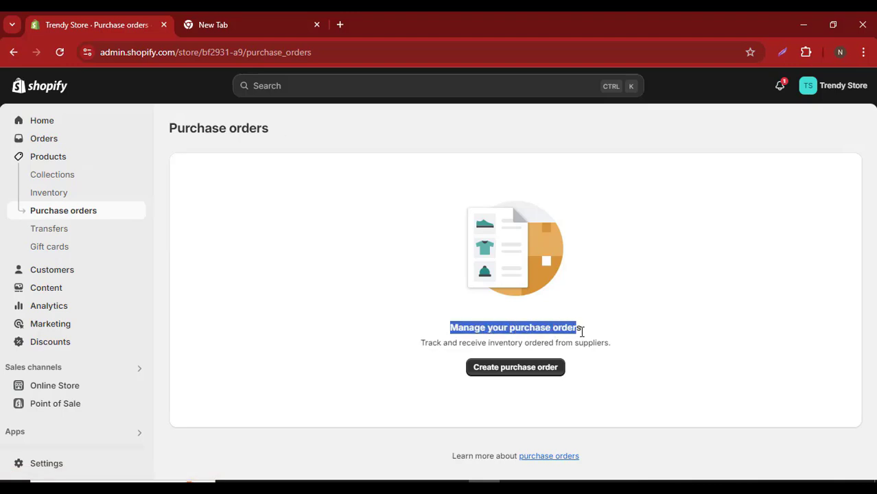
left_click_drag(419, 341, 544, 345)
left_click(557, 342)
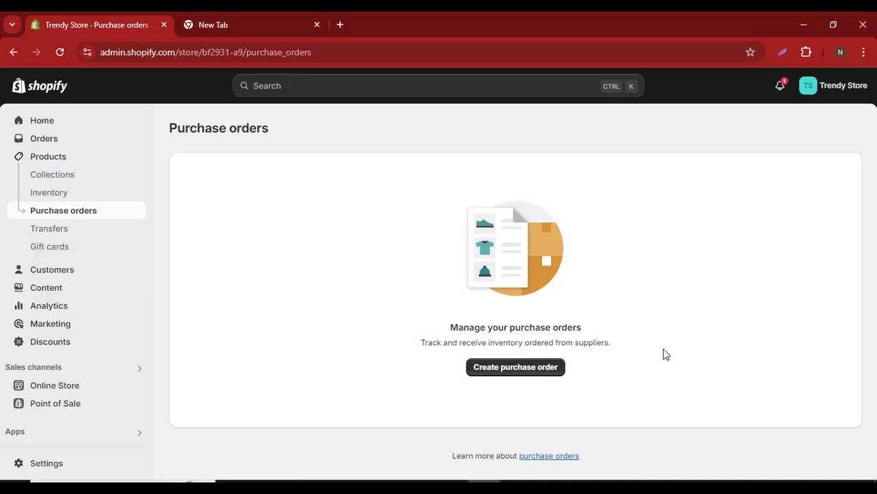
left_click(506, 367)
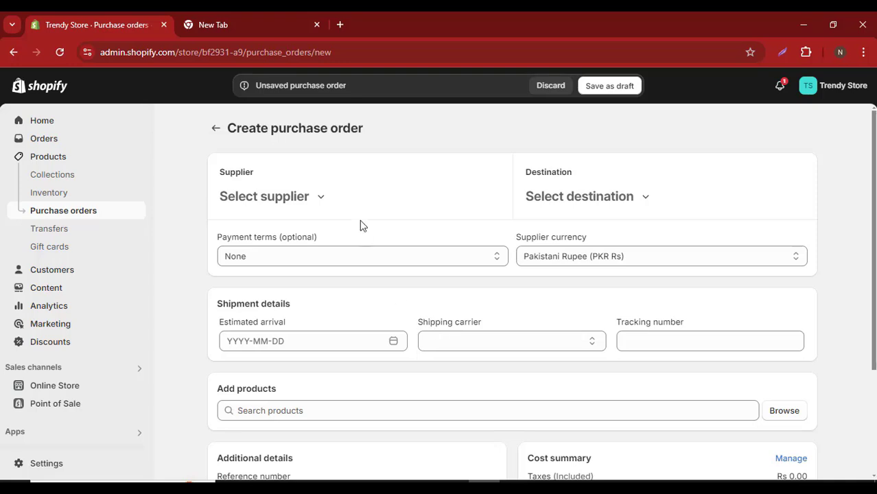
left_click_drag(195, 164, 320, 209)
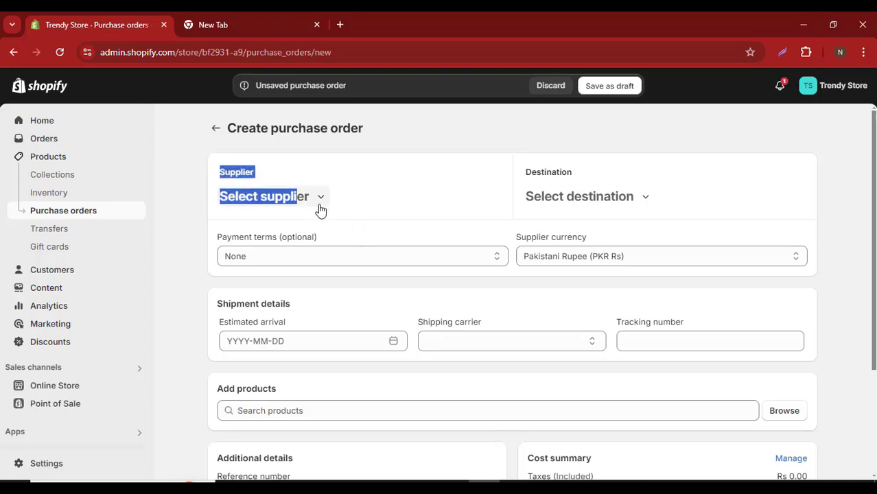
left_click(194, 194)
left_click(266, 204)
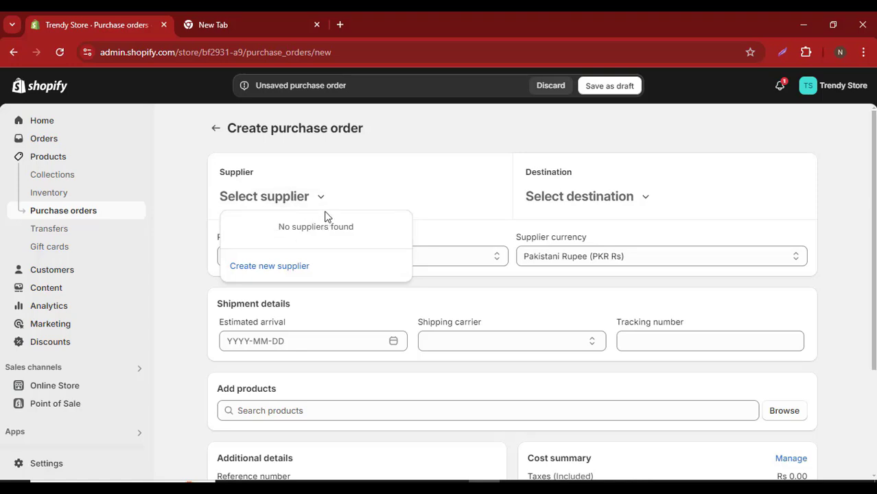
left_click(204, 197)
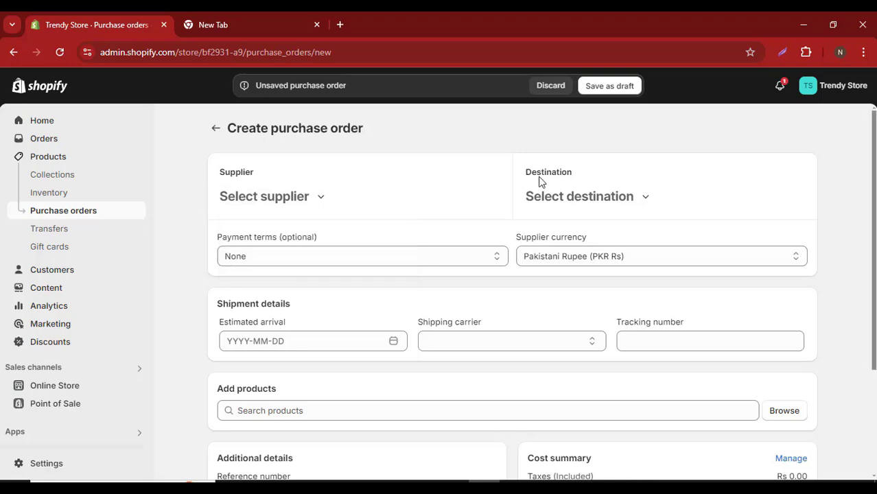
left_click(572, 199)
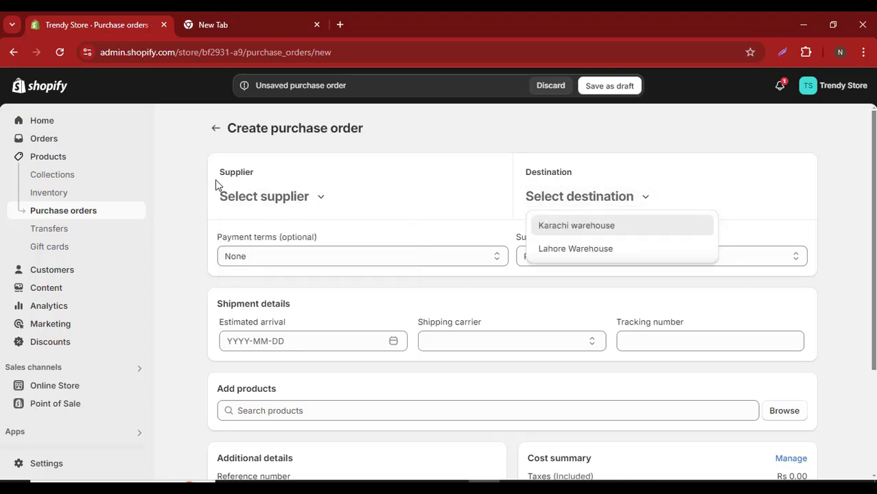
Start a new supplier for the purchase order and enter "test" as its company
left_click(292, 199)
left_click(276, 266)
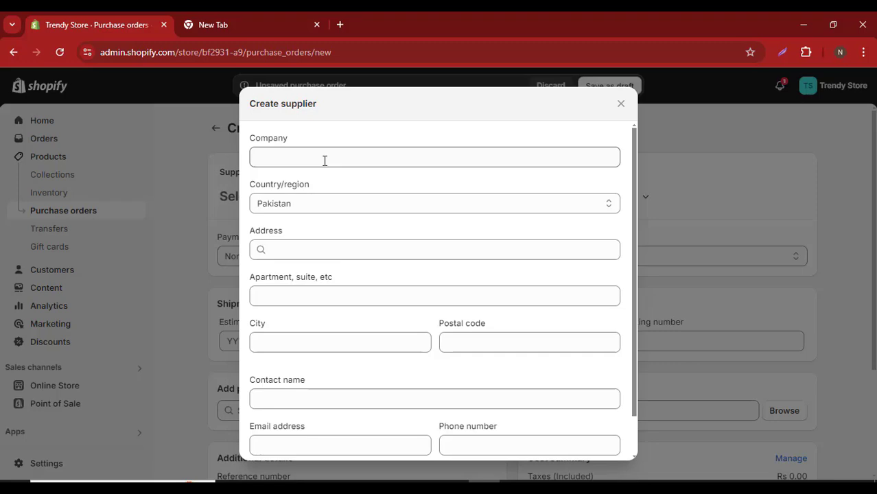
left_click(325, 160)
type("test")
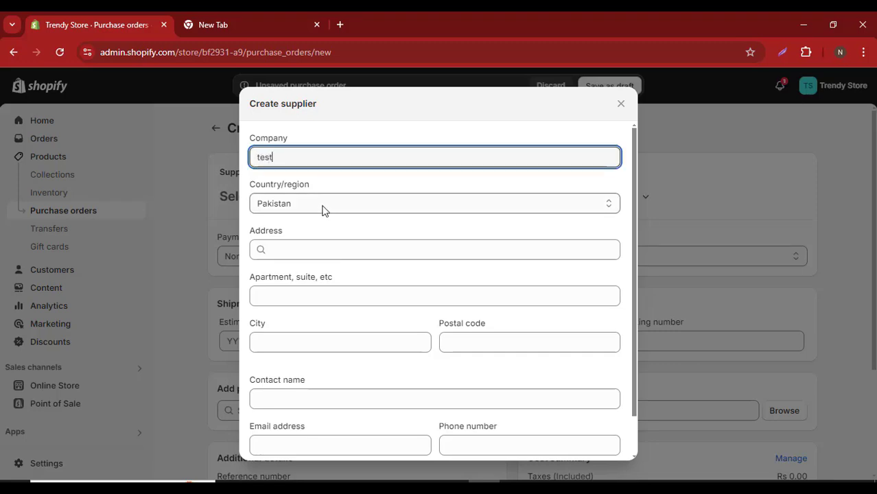
Fill in the supplier's address from the suggested matches and save the supplier
left_click(315, 251)
type("johar")
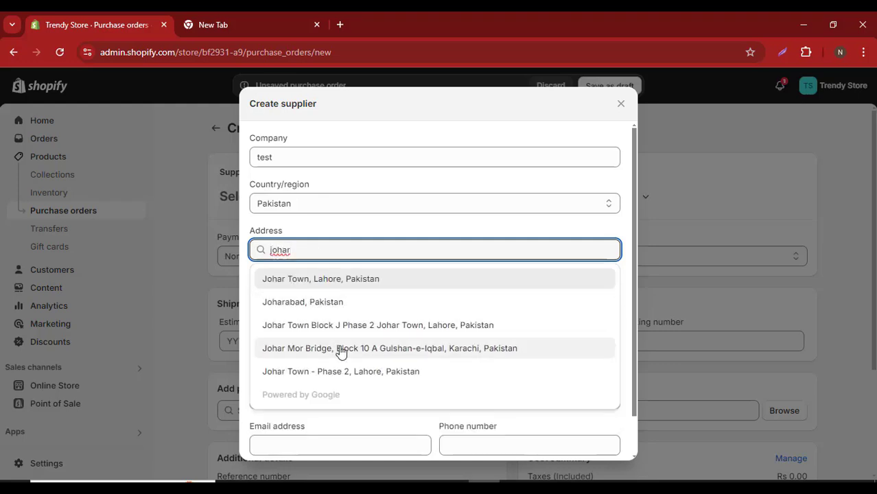
left_click(346, 325)
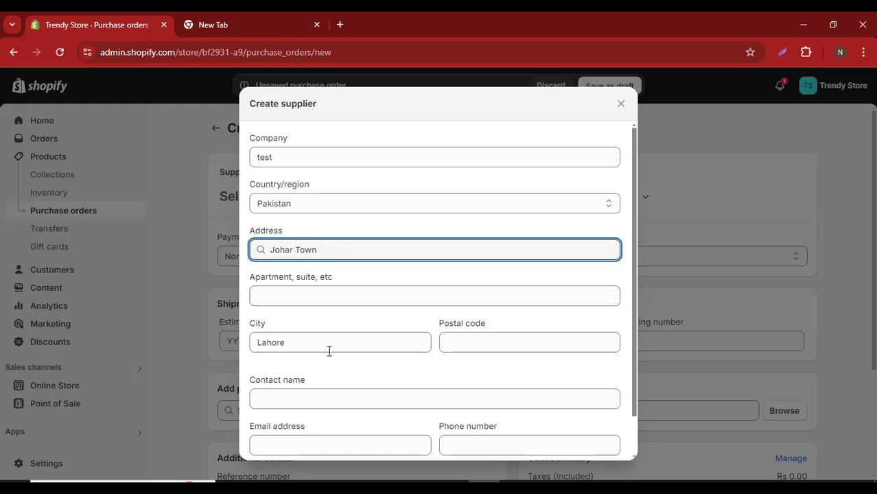
scroll(496, 364, "down", 1)
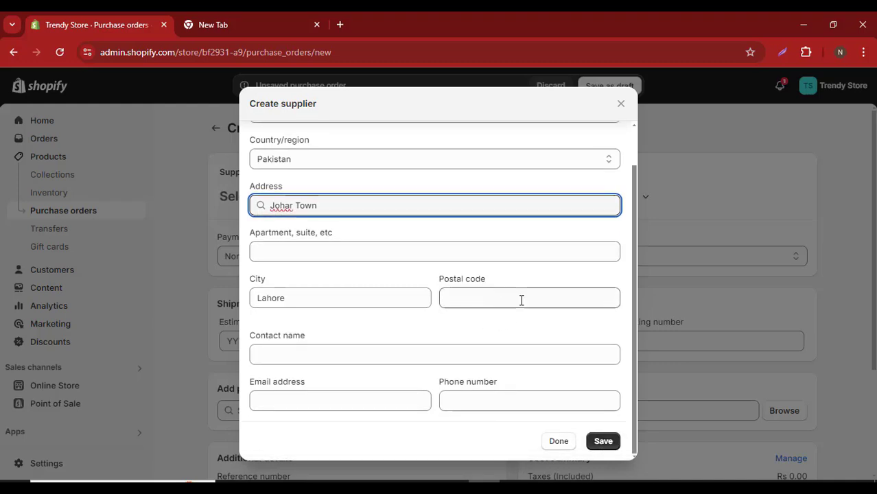
left_click(597, 441)
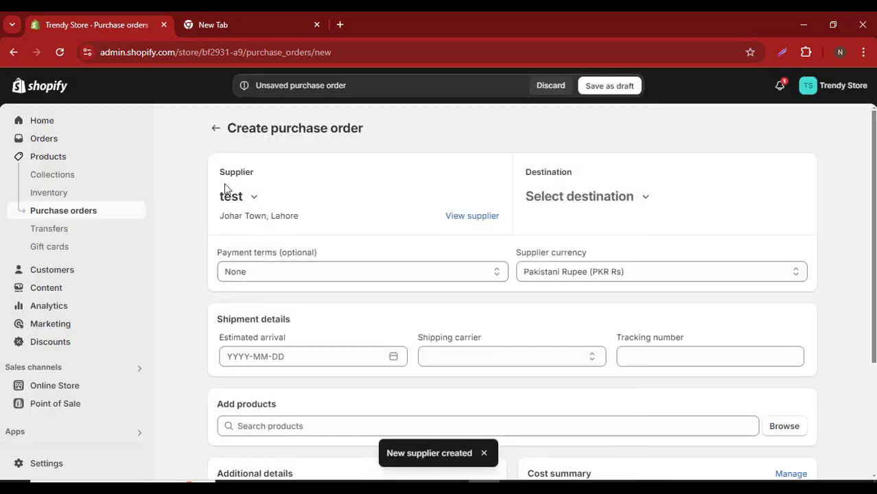
Set the destination to Lahore Warehouse and the payment terms to Payment in advance
left_click(601, 199)
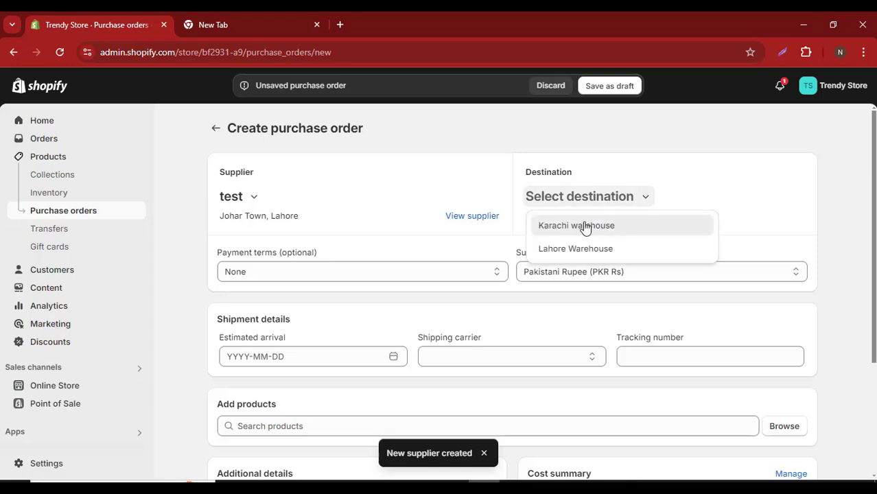
left_click(569, 250)
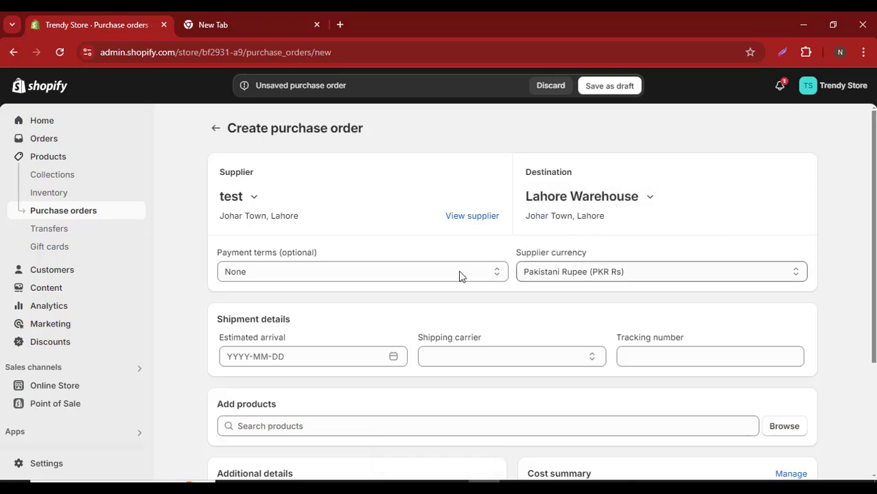
left_click(252, 274)
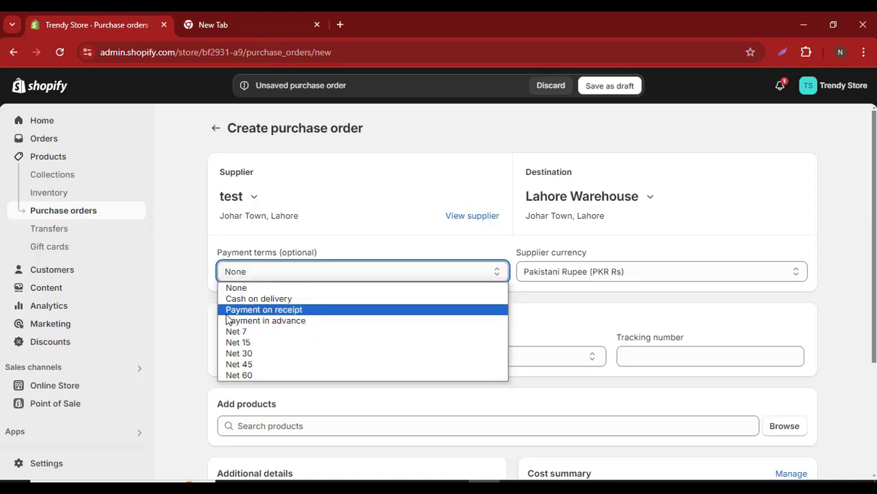
left_click(261, 323)
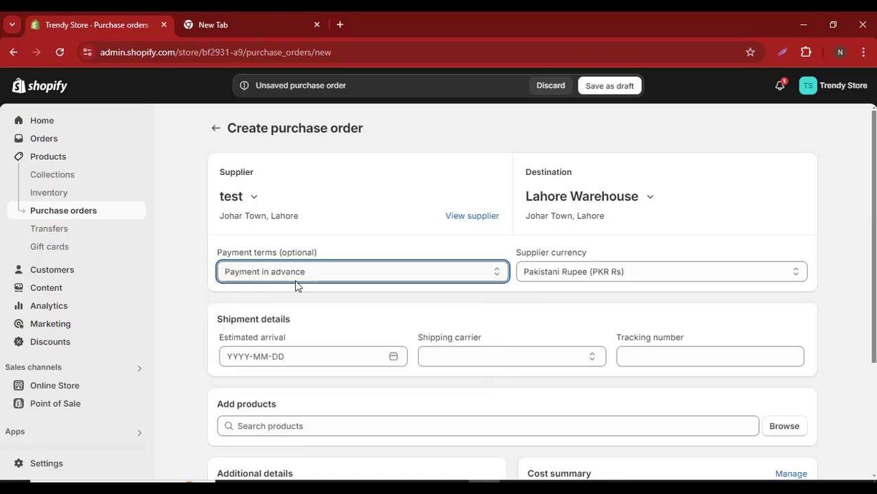
left_click(177, 286)
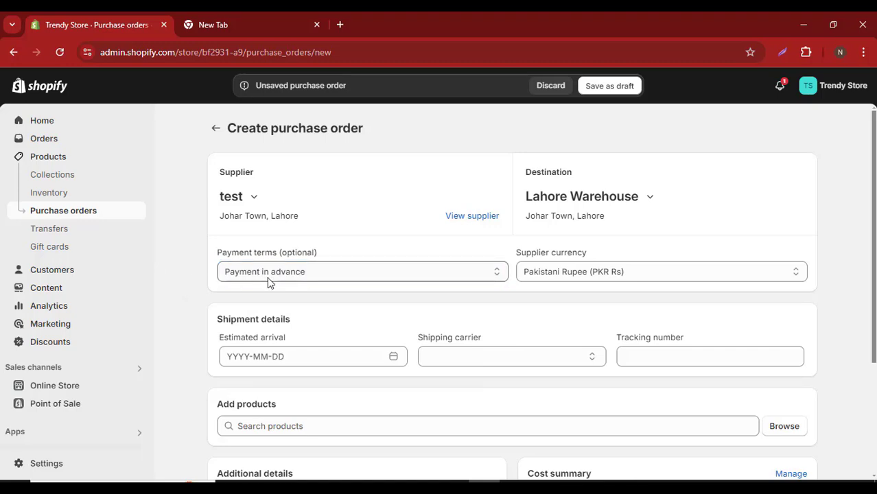
left_click(284, 273)
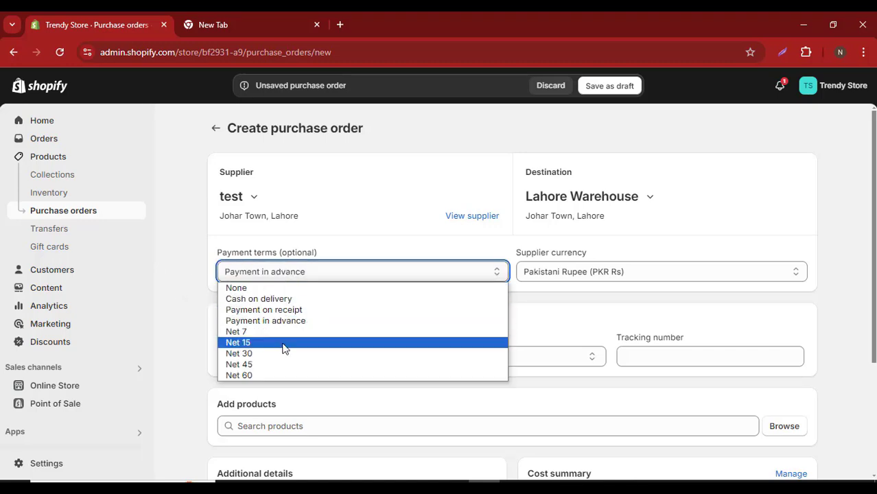
left_click(410, 252)
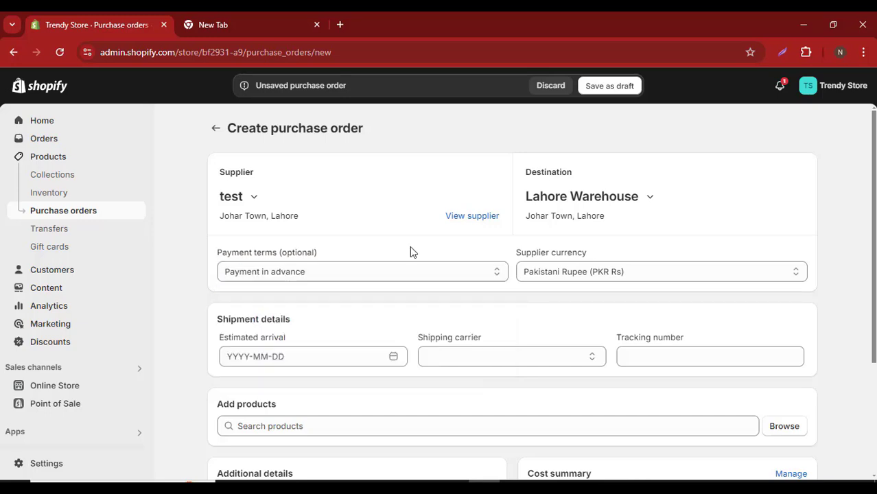
left_click_drag(537, 253, 629, 265)
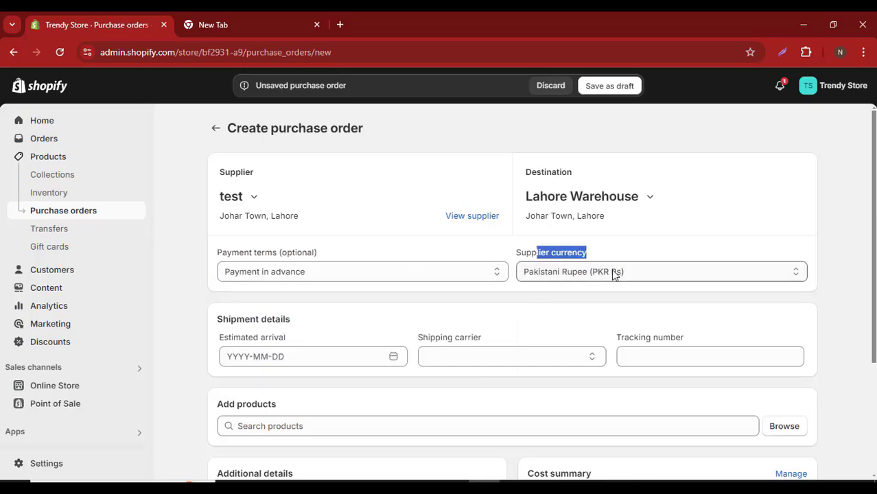
left_click_drag(222, 218, 299, 218)
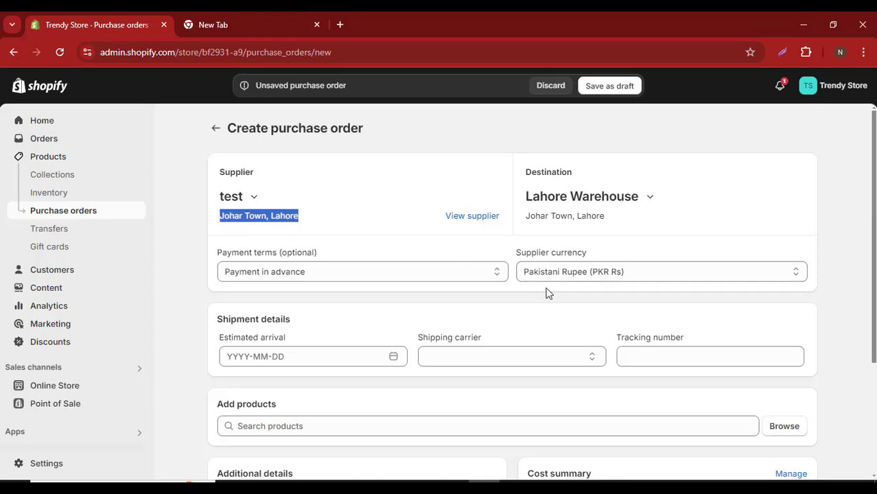
Set the shipment's estimated arrival to 2024-08-30 and its shipping carrier to Other
scroll(560, 284, "down", 1)
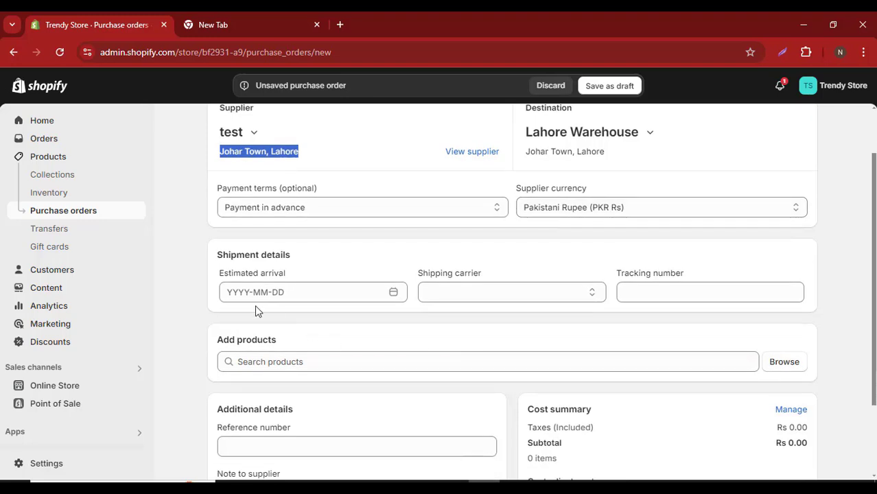
left_click(274, 292)
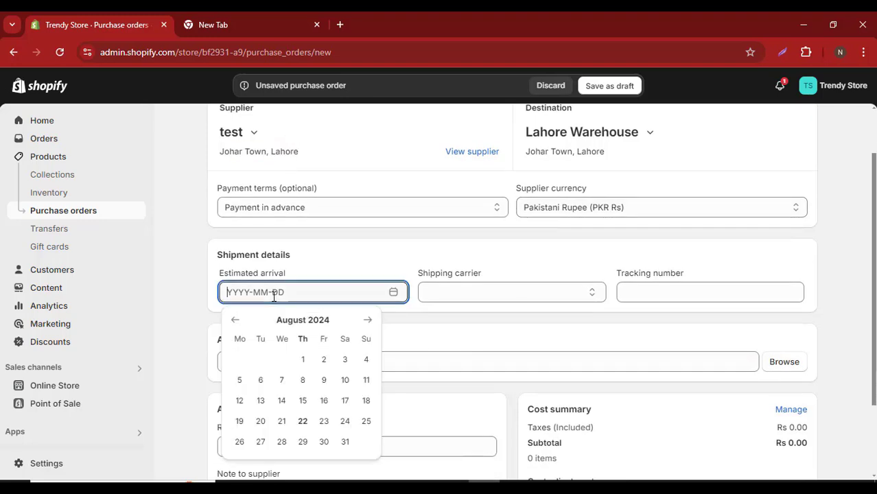
left_click(327, 442)
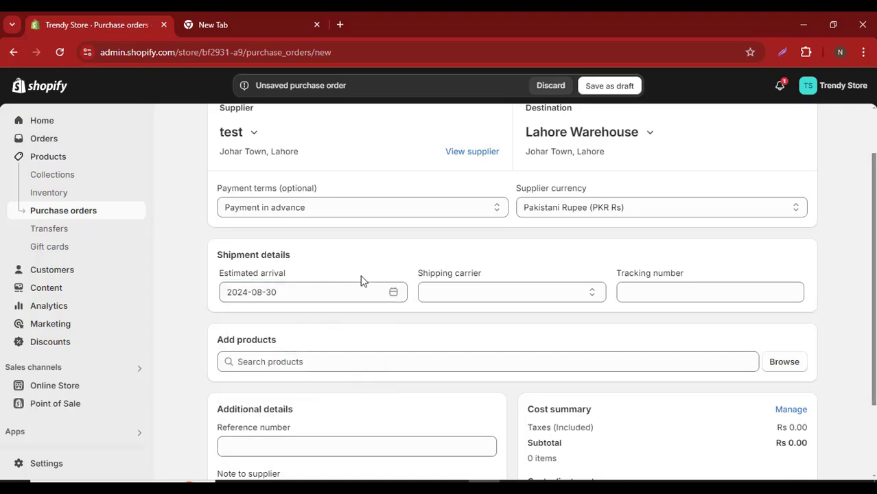
left_click(487, 293)
scroll(484, 359, "down", 20)
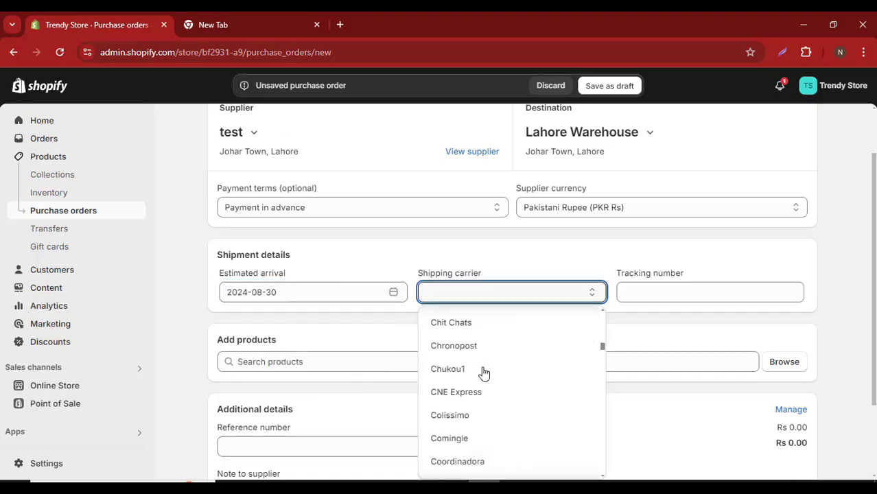
scroll(471, 422, "down", 20)
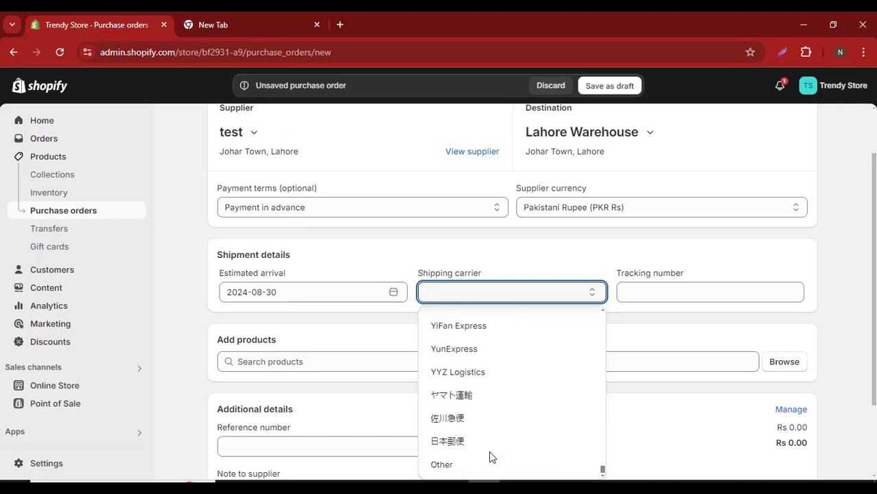
left_click(456, 465)
Enter 987654321 as the shipment's tracking number and tcs.com as its tracking URL
left_click(552, 293)
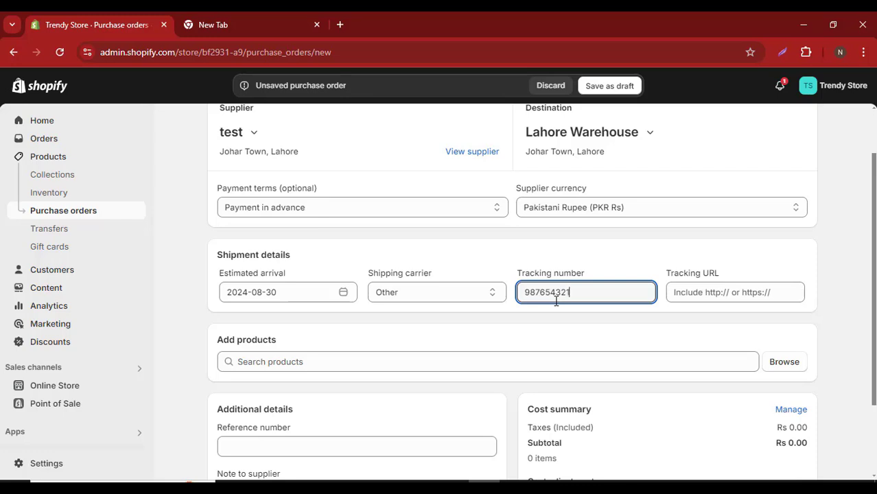
left_click(704, 297)
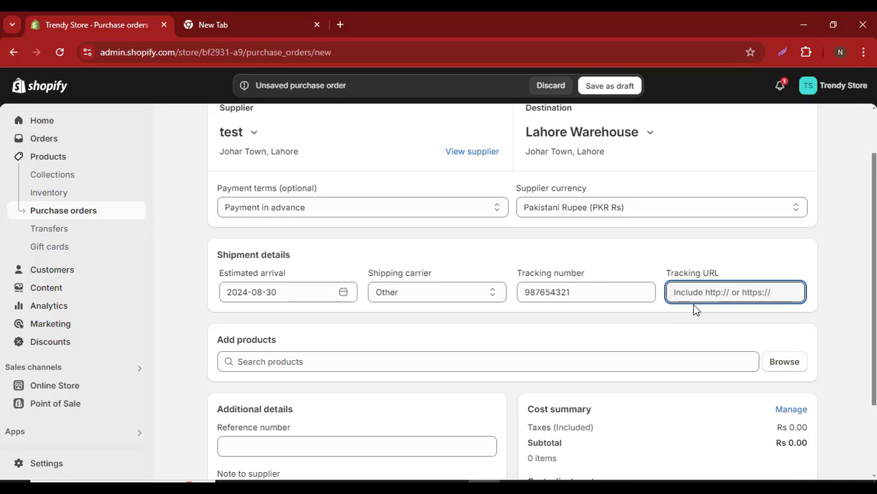
type("tcs.com")
left_click(657, 250)
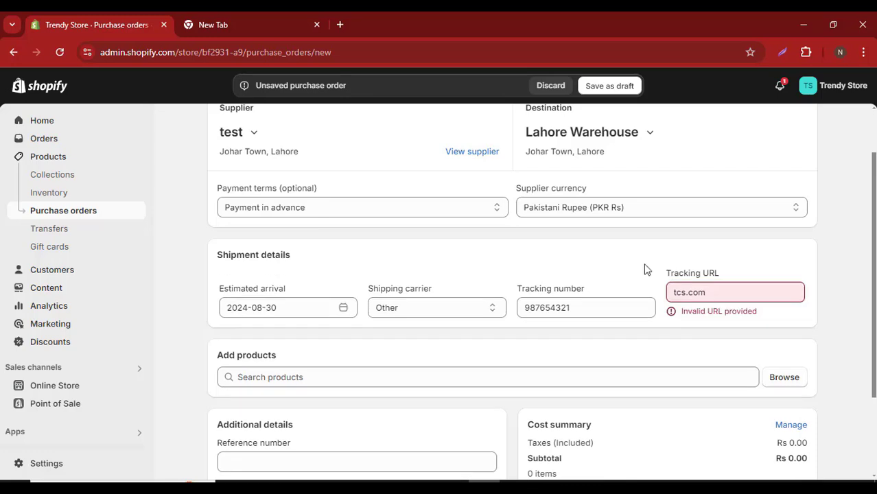
triple_click(734, 296)
key("Home")
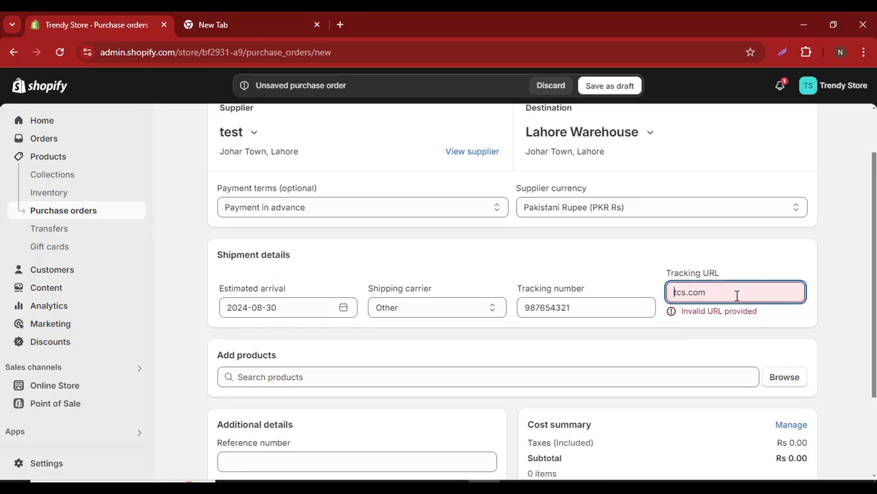
type("www.")
type("hh")
type("ttp:/")
key("BackSpace")
key("BackSpace")
key("BackSpace")
key("BackSpace")
key("BackSpace")
key("BackSpace")
type("ttps://")
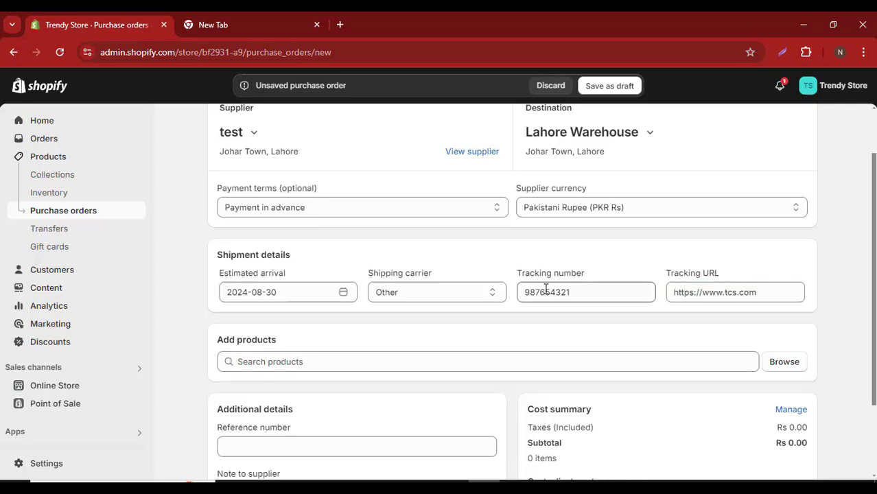
Add the White / Medium variant of the Crew Neck T-shirt from the Clothing collection to the purchase order
scroll(308, 331, "down", 2)
left_click(427, 259)
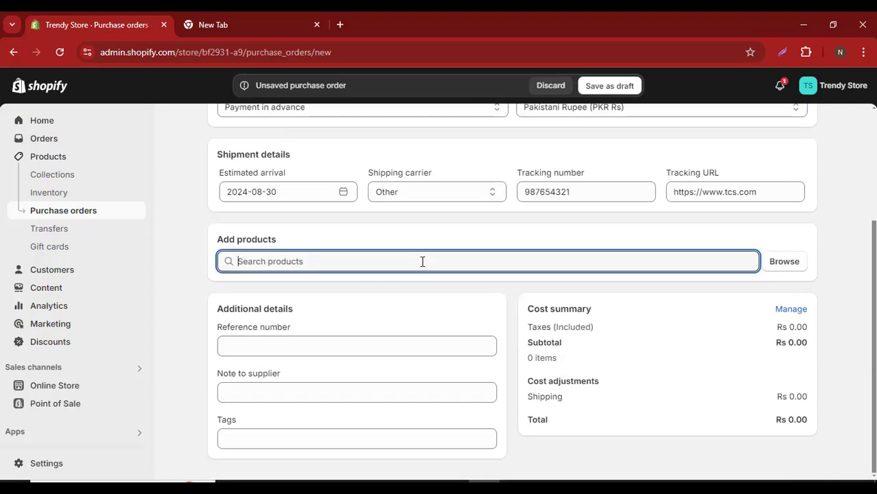
left_click(775, 267)
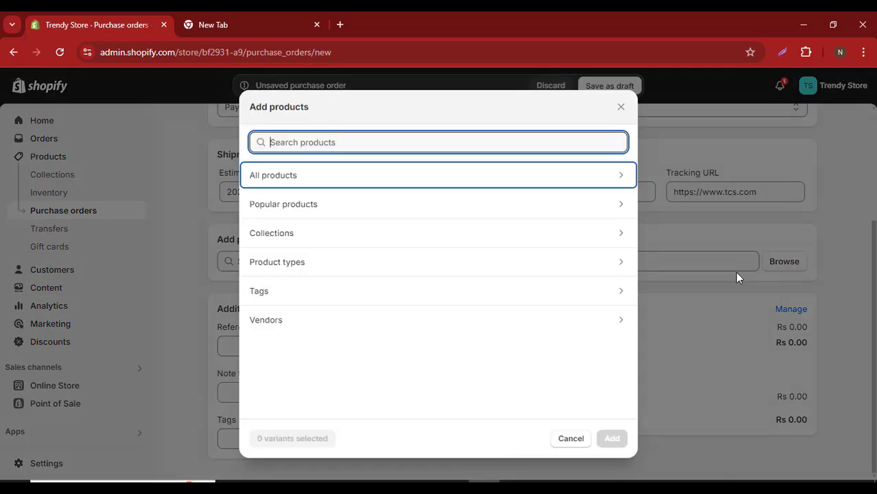
left_click(323, 233)
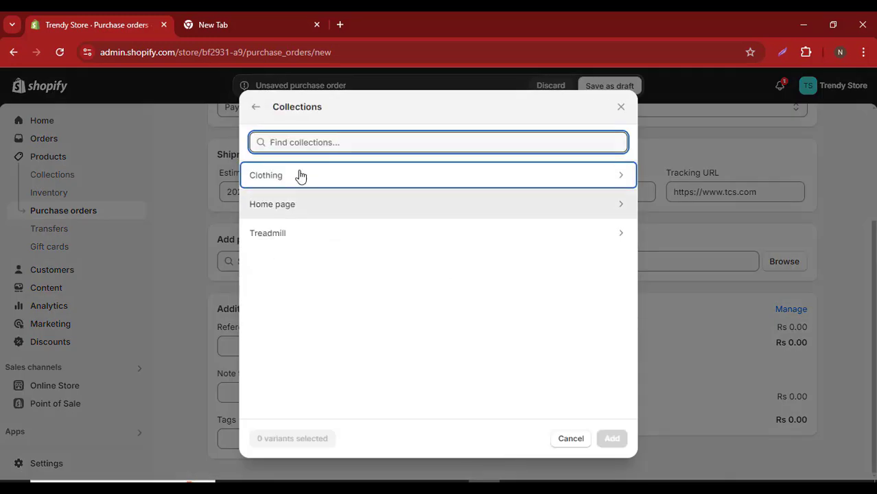
left_click(299, 176)
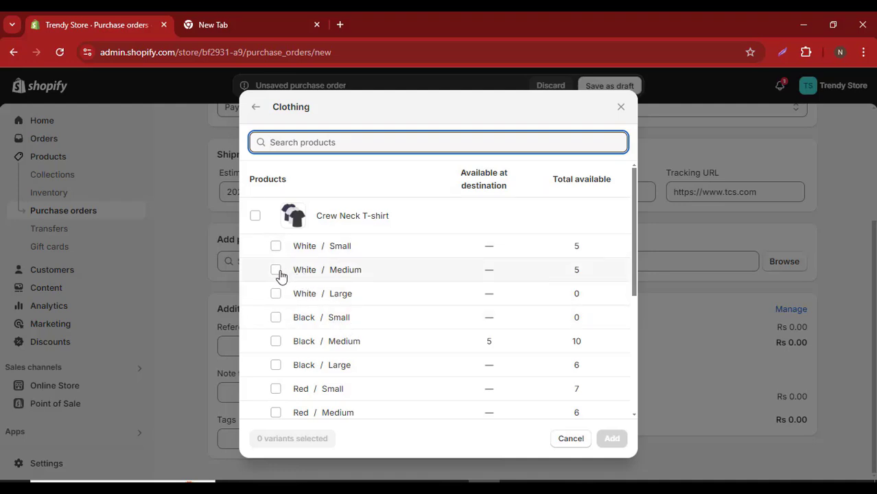
left_click(280, 273)
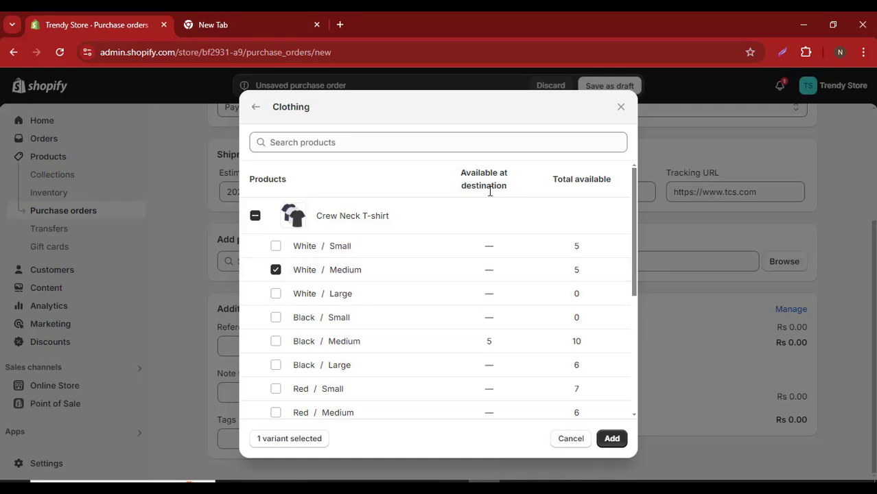
left_click(612, 438)
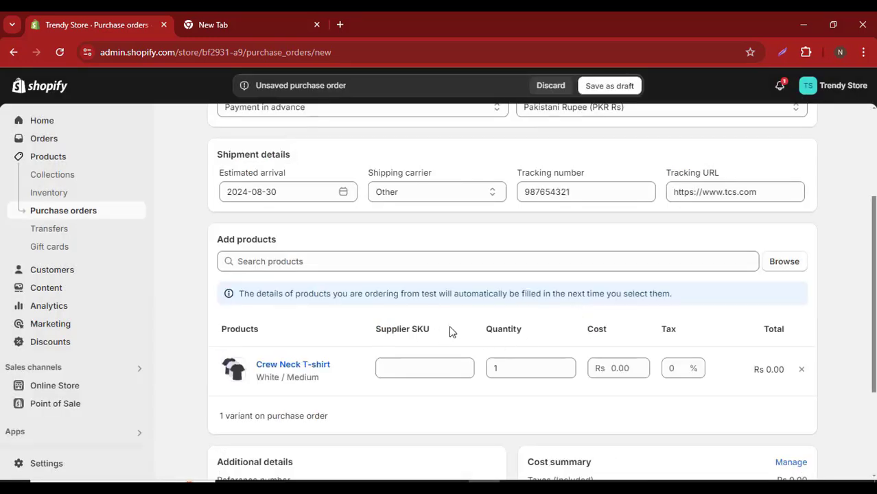
Set the Crew Neck T-shirt's quantity to 10 and its cost to Rs 100
scroll(450, 332, "down", 1)
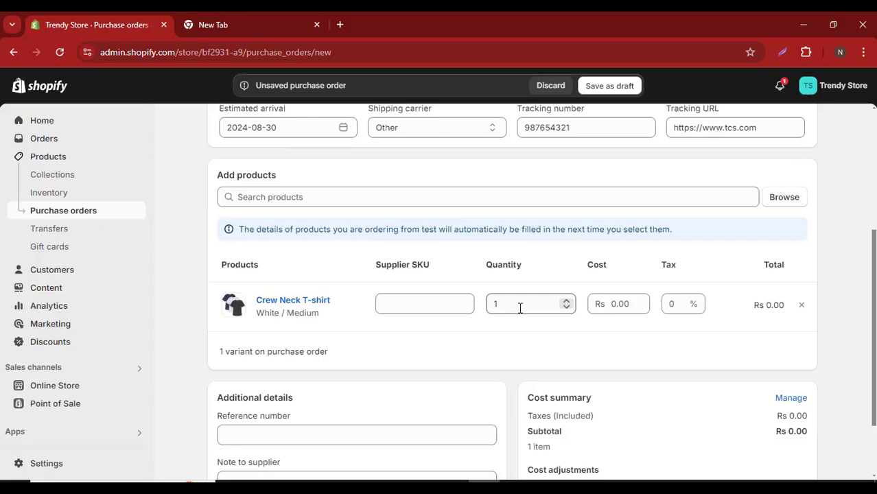
left_click(567, 308)
left_click(567, 301)
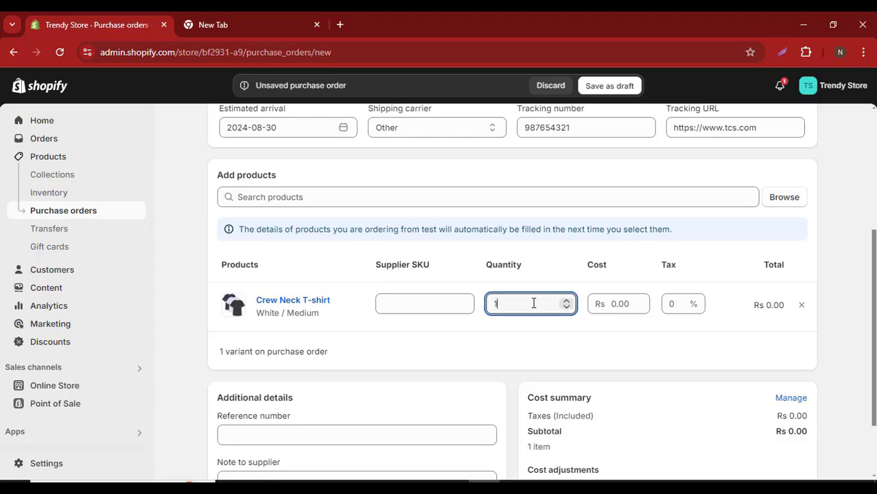
type("0")
left_click(483, 347)
left_click(612, 304)
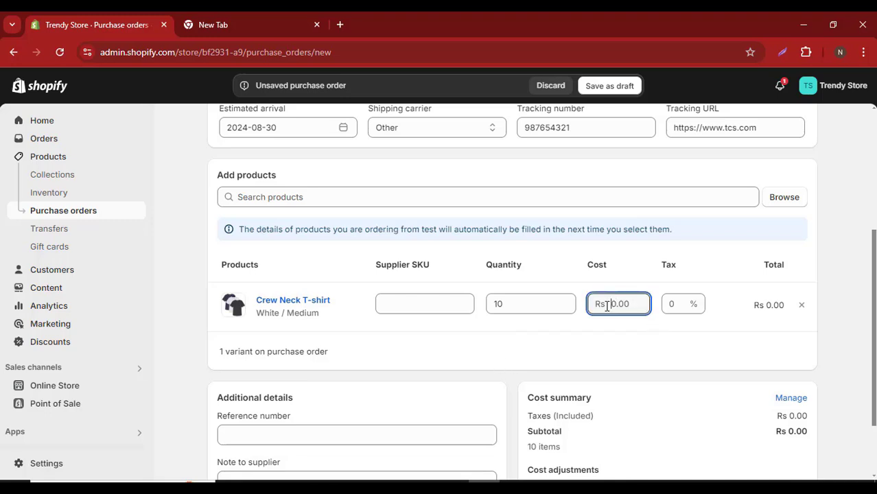
type("100")
left_click(580, 349)
Set the Crew Neck T-shirt's tax to 5% and its supplier SKU to test-1123
left_click(674, 307)
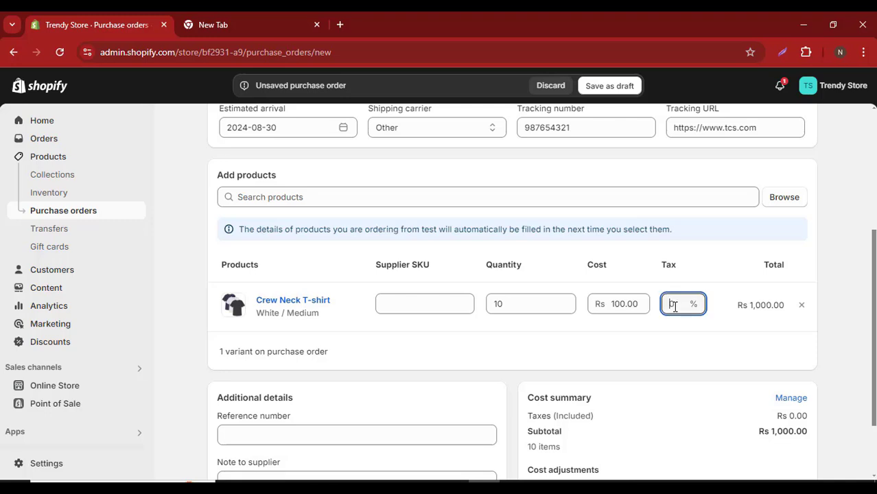
type("5")
left_click(602, 339)
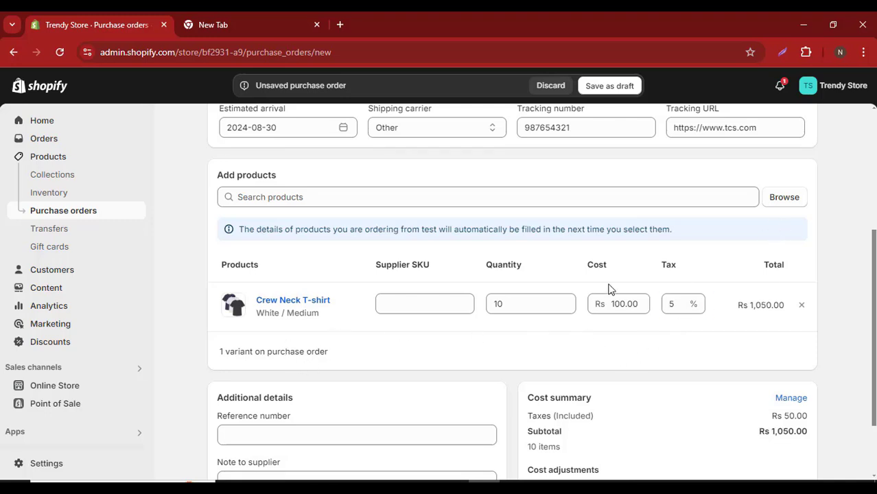
left_click(412, 304)
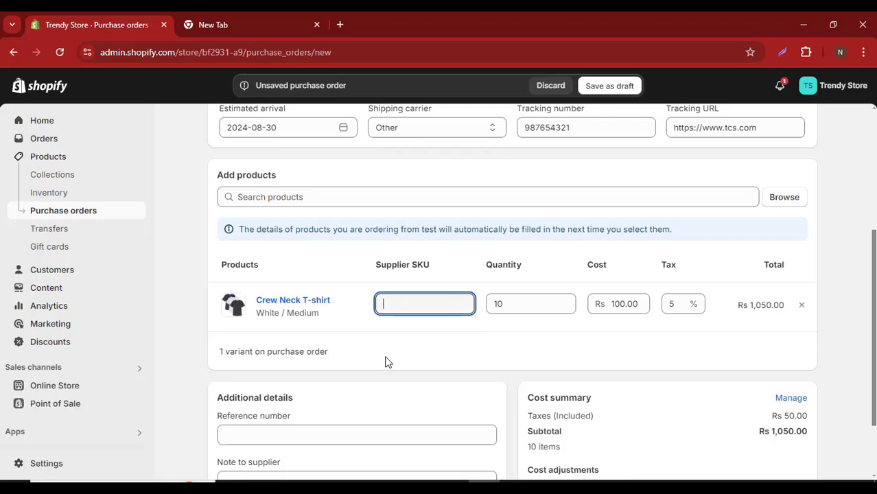
type("test-1123")
left_click(387, 360)
Enter 345476788 as the purchase order's reference number and add the tag tshirts
scroll(417, 341, "down", 2)
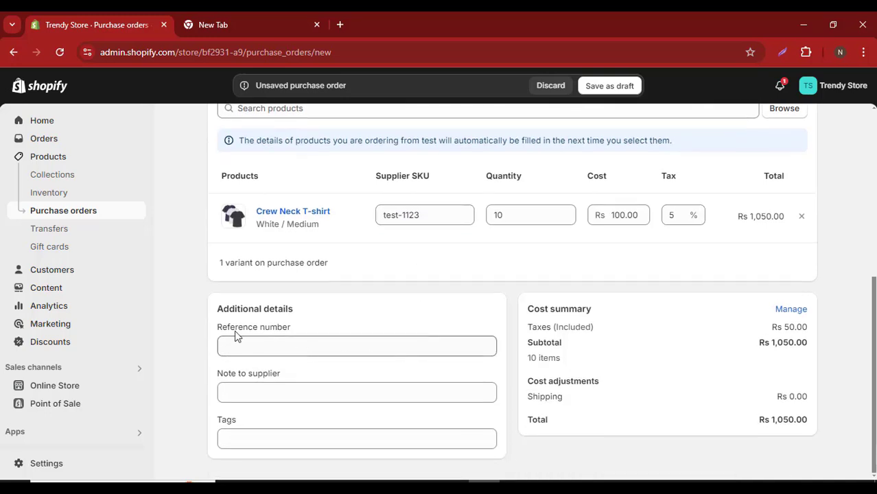
triple_click(280, 308)
left_click(268, 341)
type("345476788")
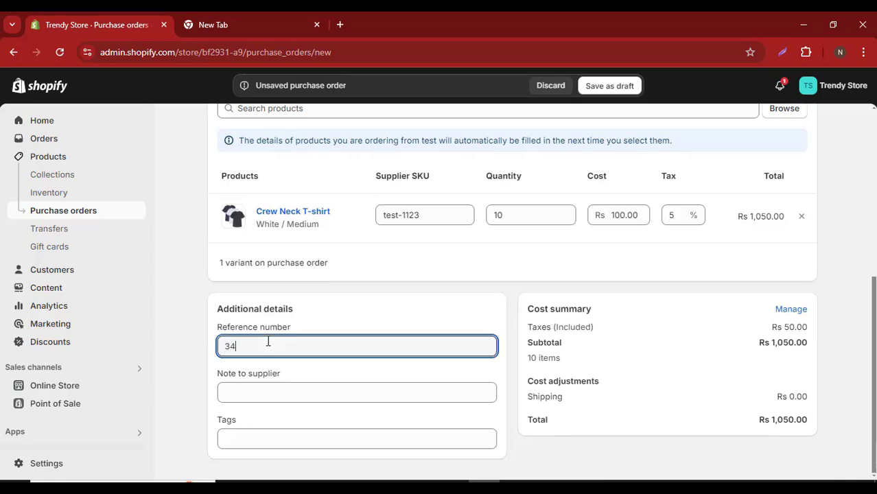
left_click(291, 397)
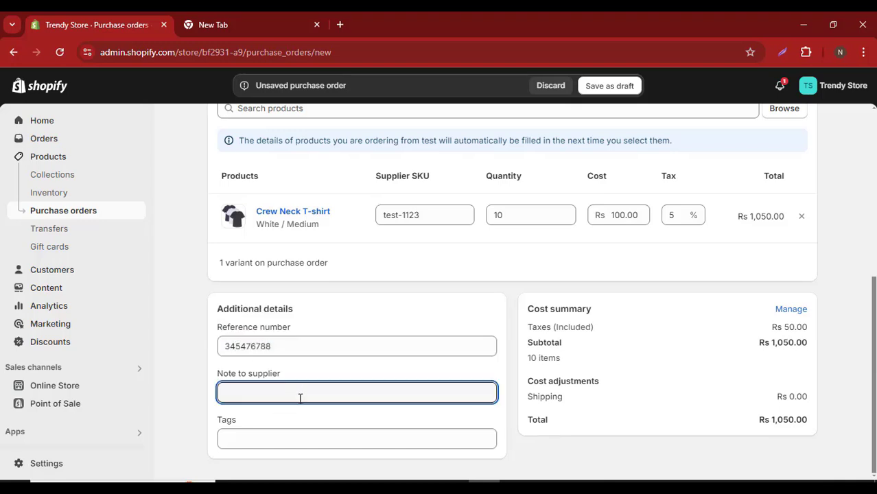
left_click(296, 440)
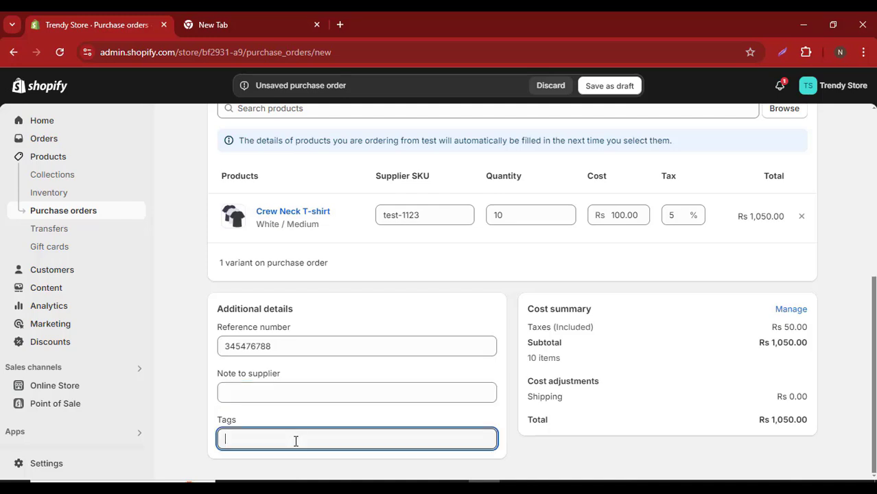
type("tshirts")
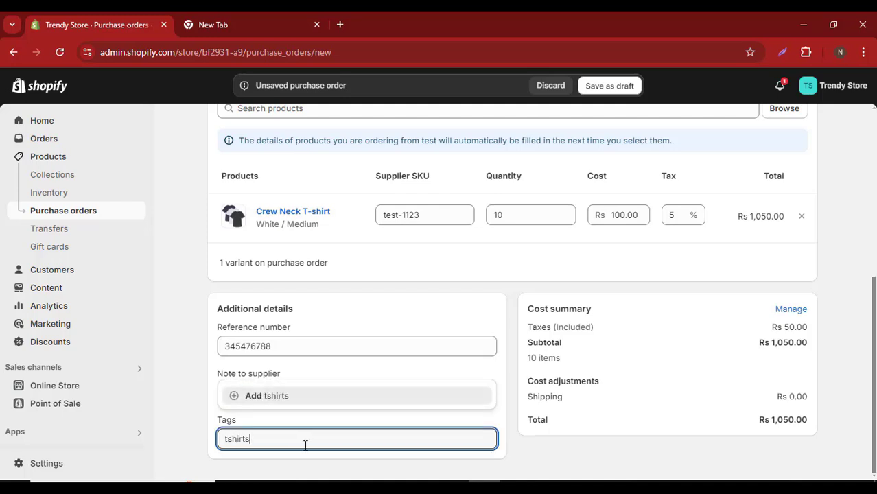
key("Return")
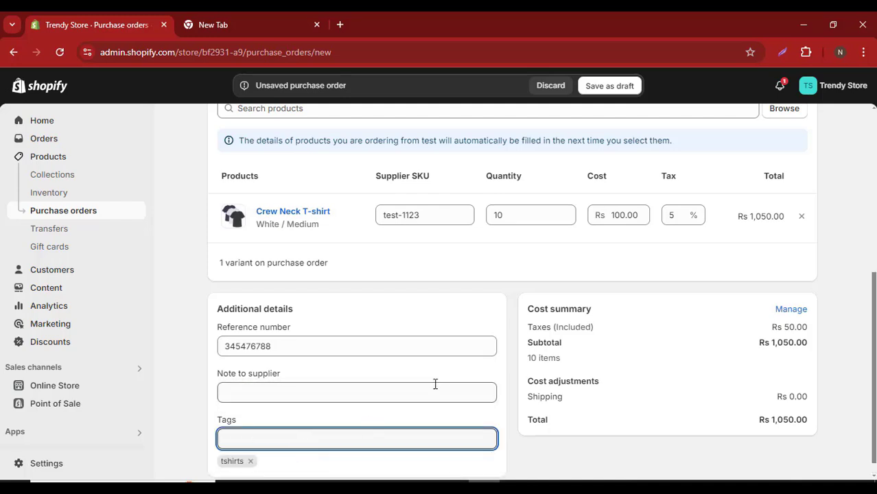
Save the purchase order as a draft and reopen it from the purchase orders list
scroll(470, 383, "up", 5)
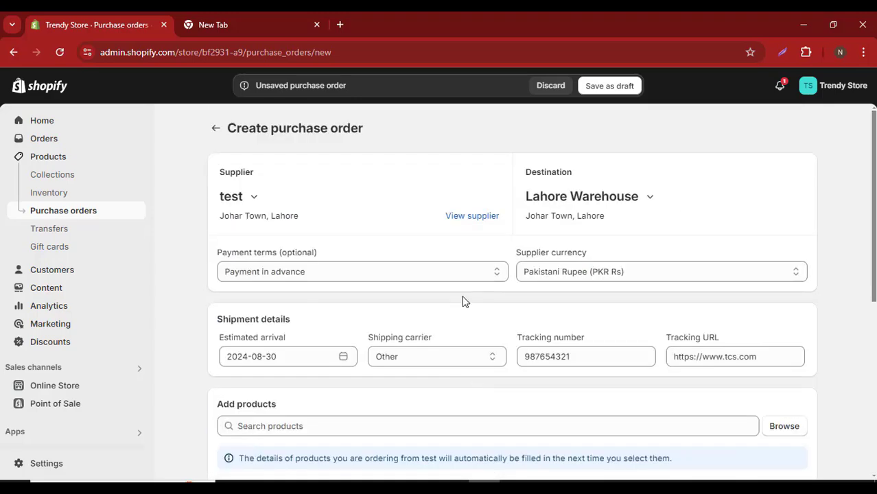
left_click(616, 89)
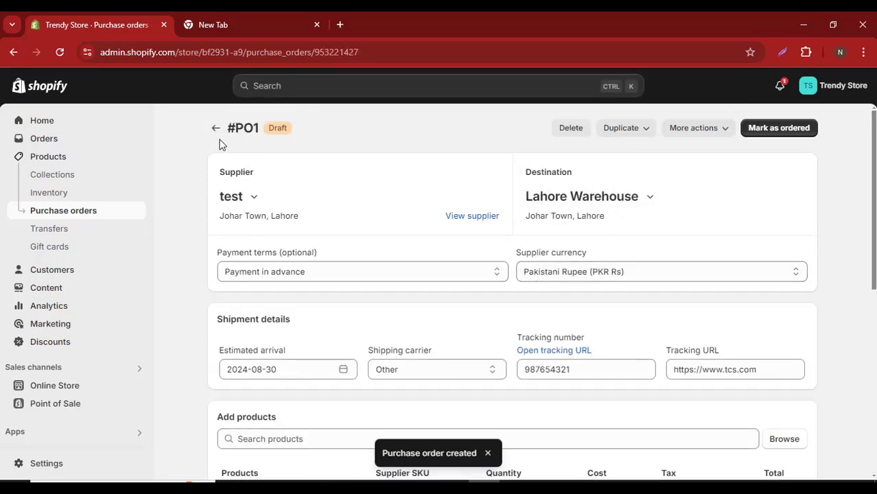
left_click(216, 129)
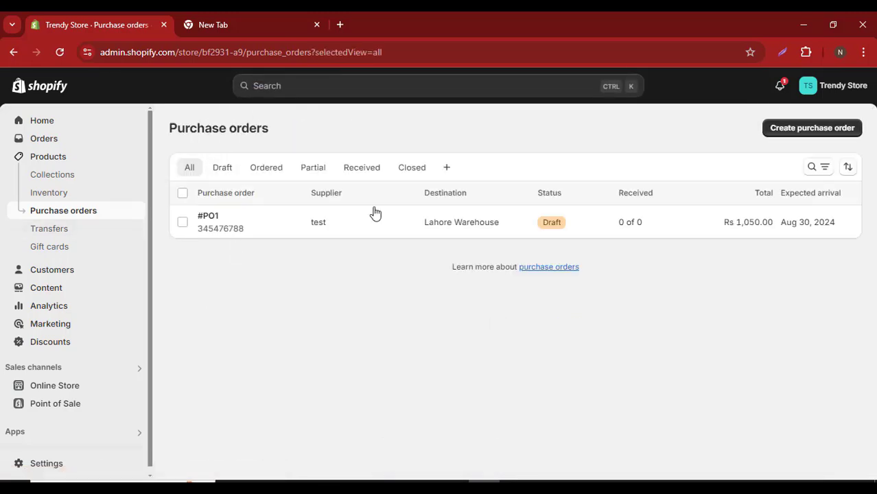
left_click(509, 232)
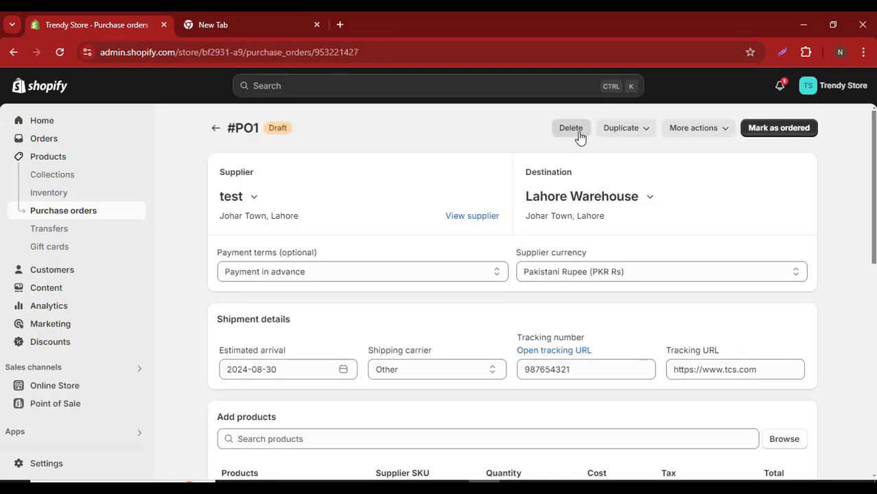
left_click(636, 133)
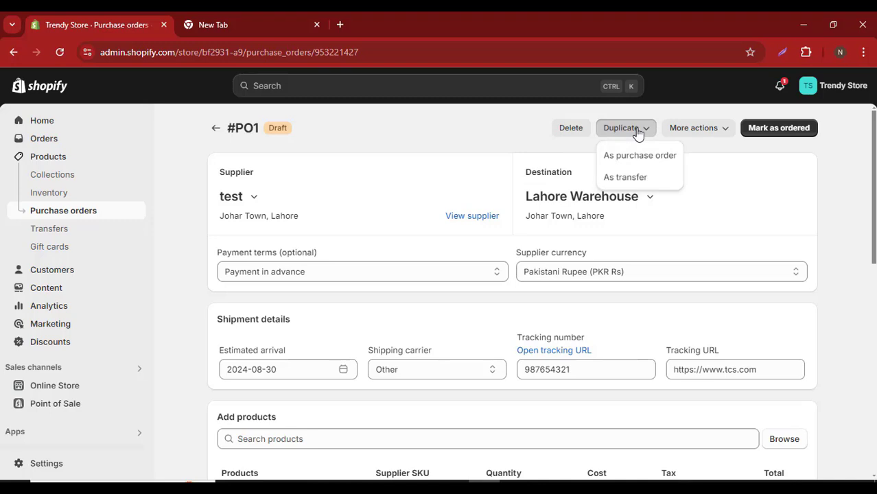
left_click(699, 131)
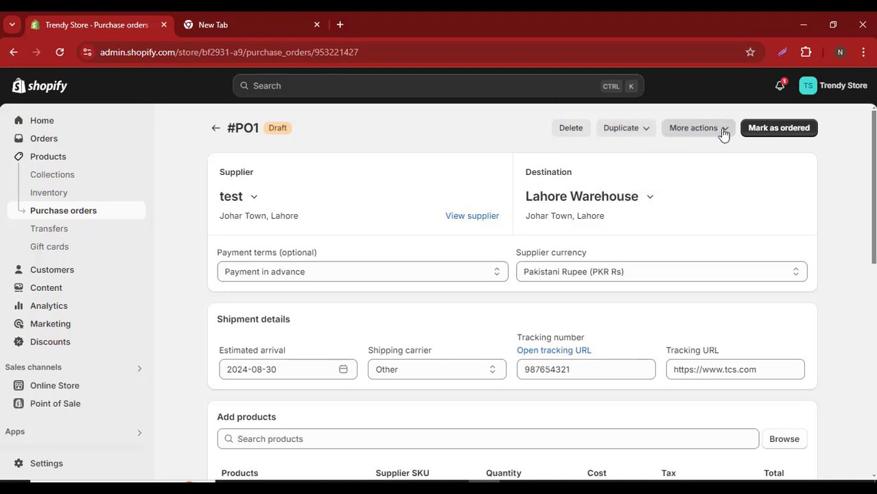
left_click(723, 132)
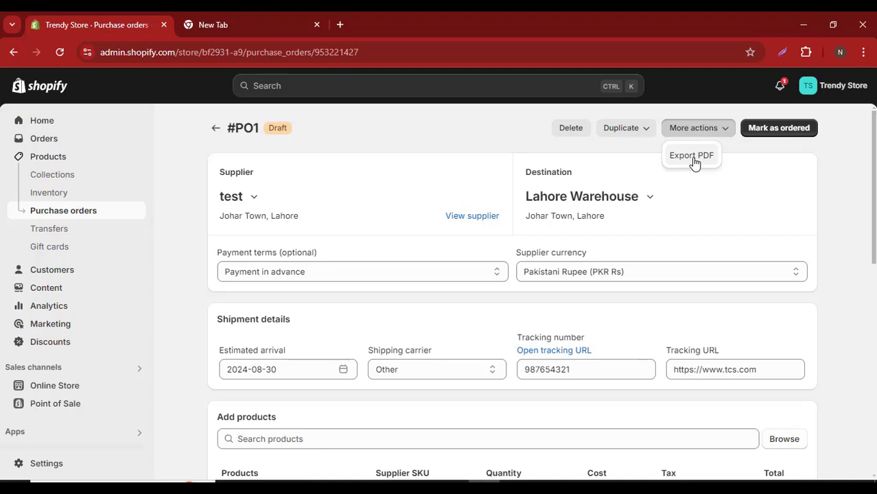
left_click(755, 162)
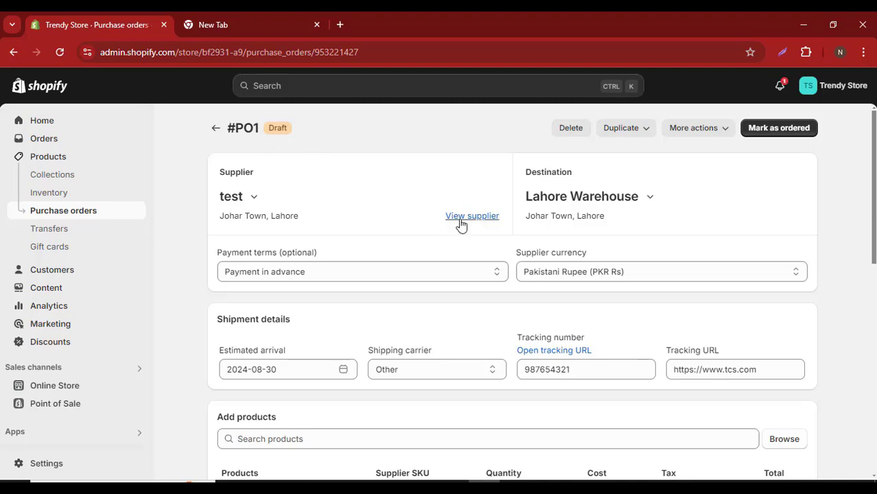
Mark the draft purchase order as ordered and reopen it from the purchase orders list
left_click(789, 132)
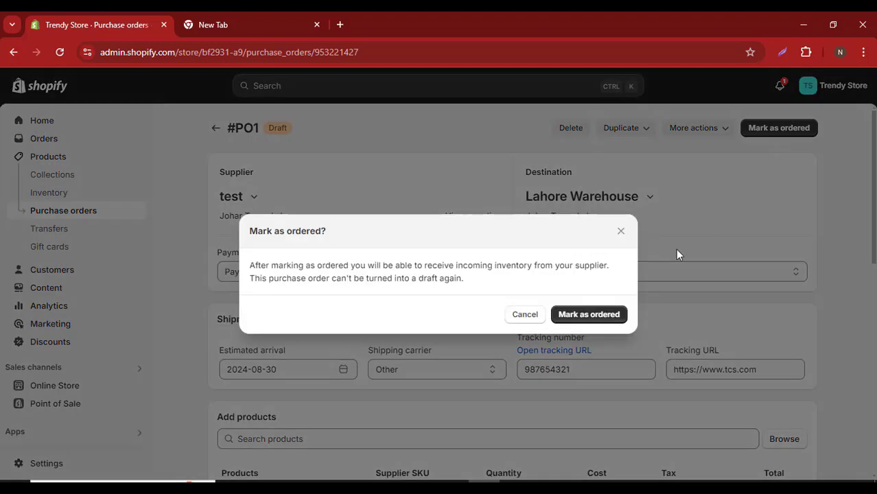
left_click(604, 317)
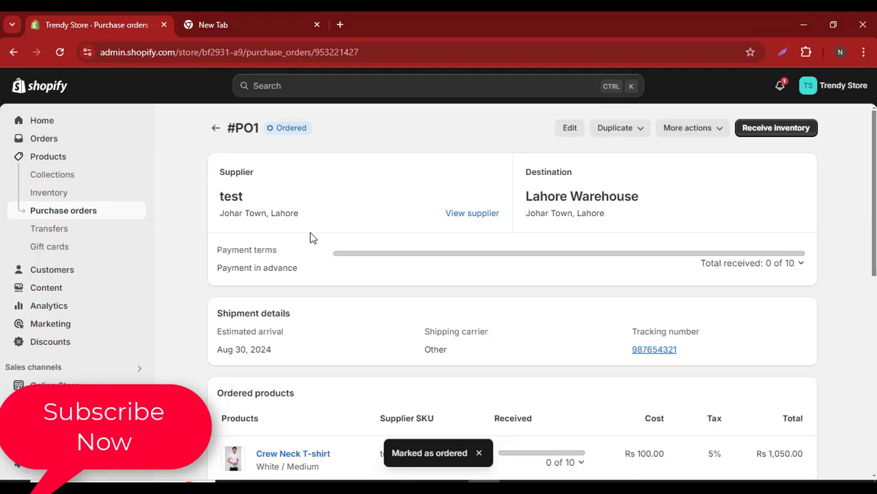
scroll(237, 139, "down", 2)
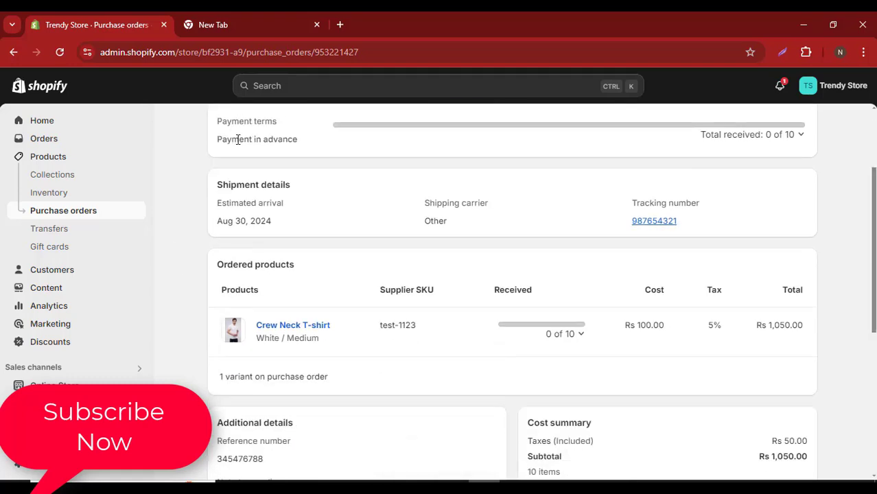
scroll(237, 139, "up", 2)
left_click(211, 129)
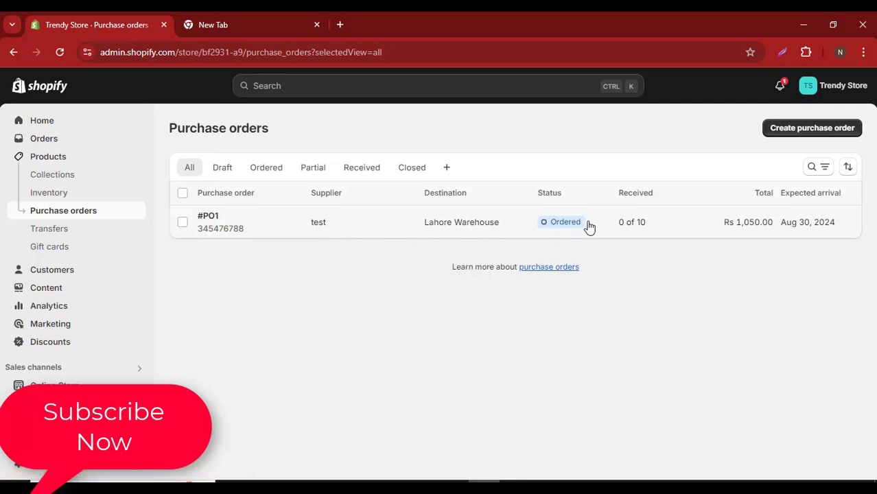
left_click(244, 234)
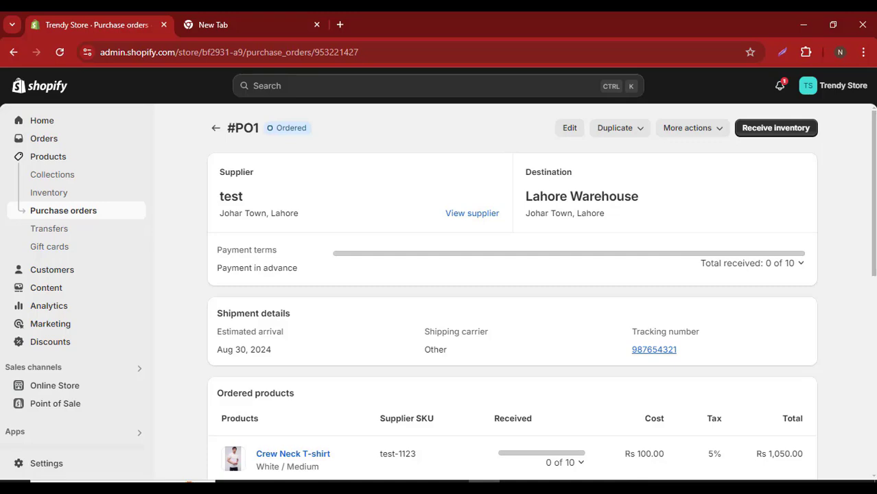
left_click_drag(521, 382, 608, 391)
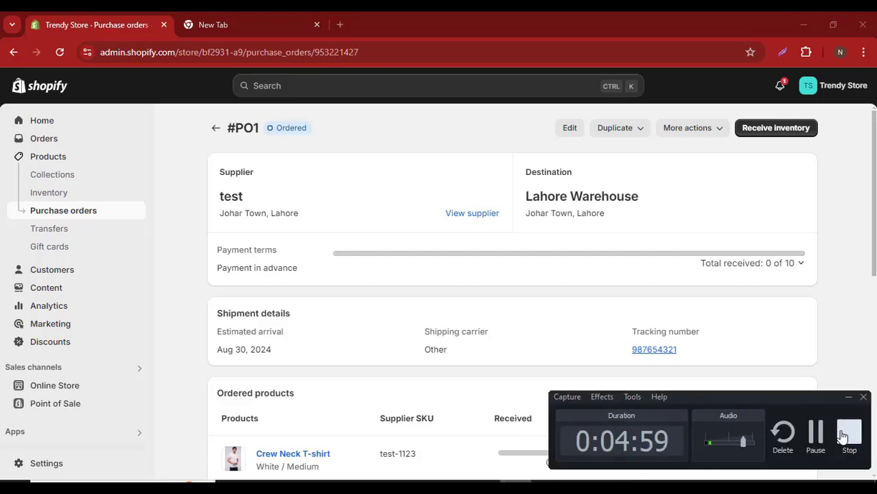